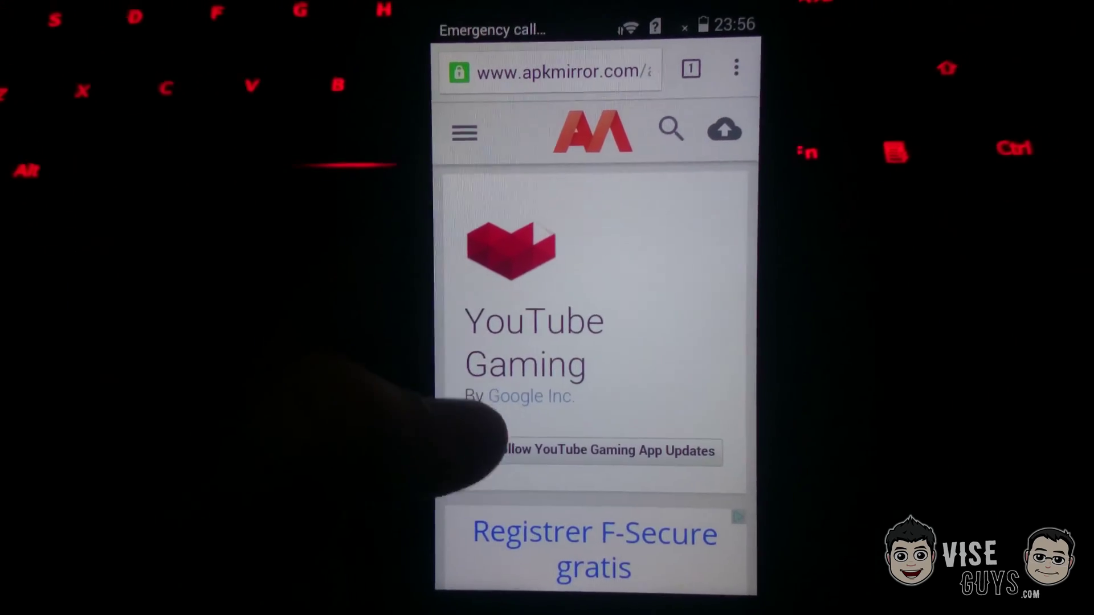
pyautogui.scroll(-6, 556, 385)
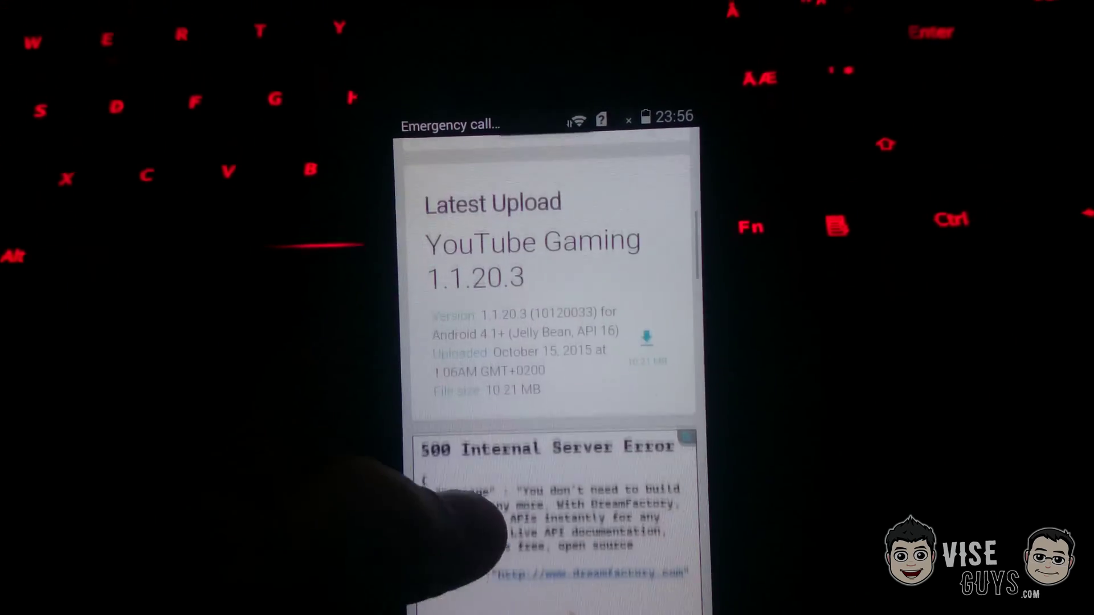
pyautogui.scroll(2, 531, 385)
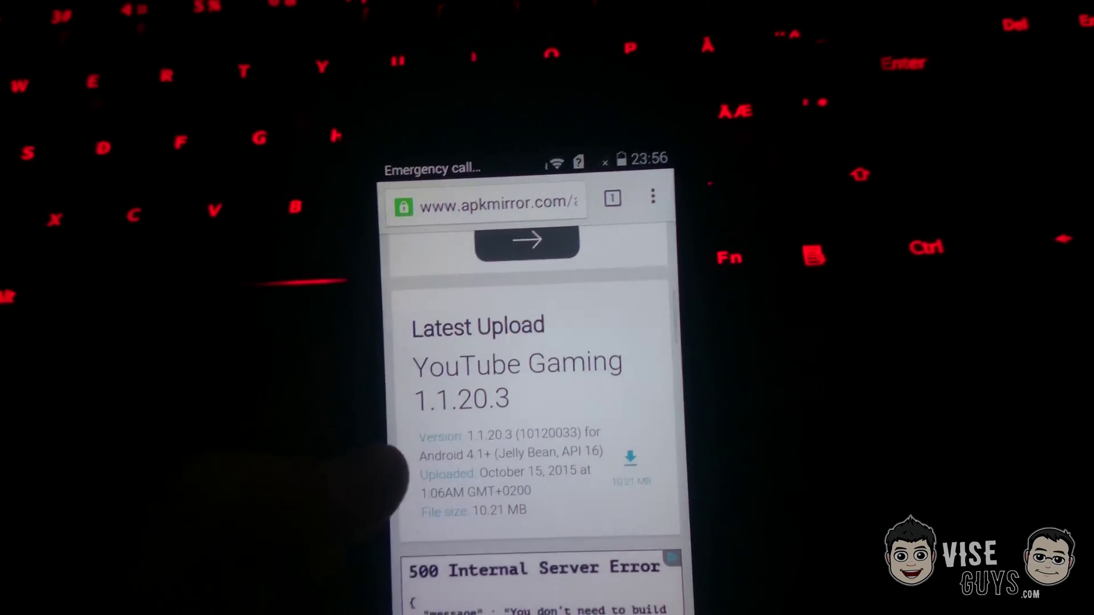
pyautogui.scroll(-1, 531, 385)
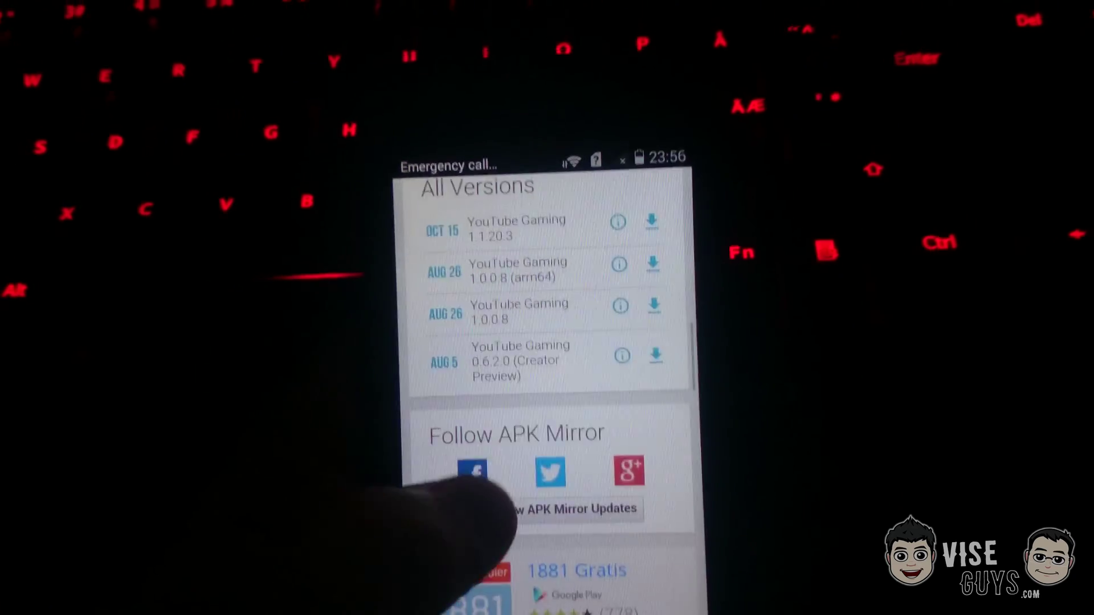
pyautogui.scroll(1, 530, 385)
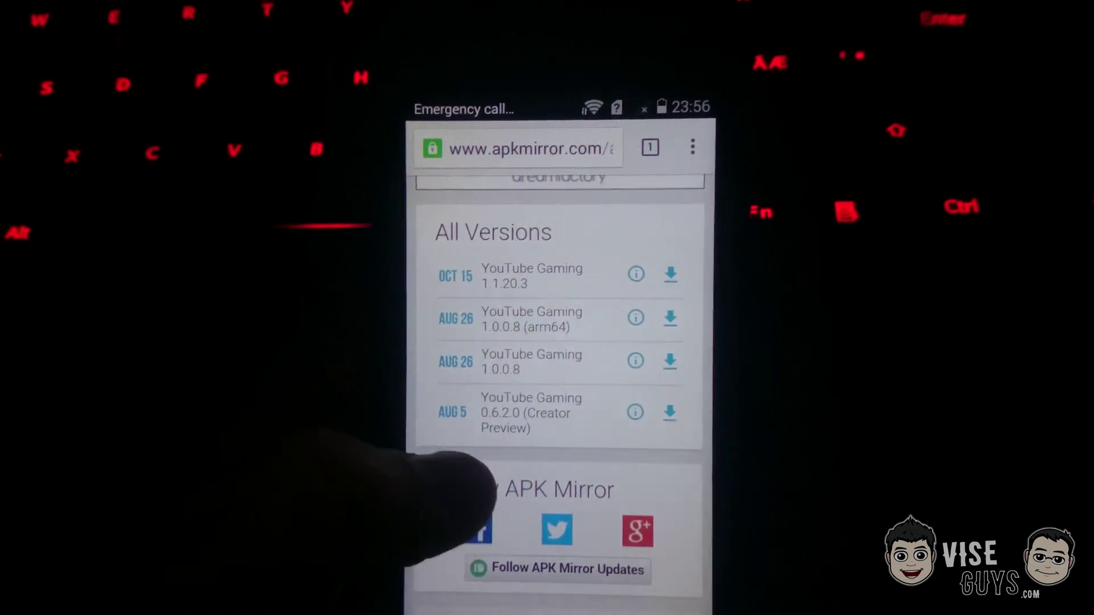
pyautogui.scroll(3, 530, 384)
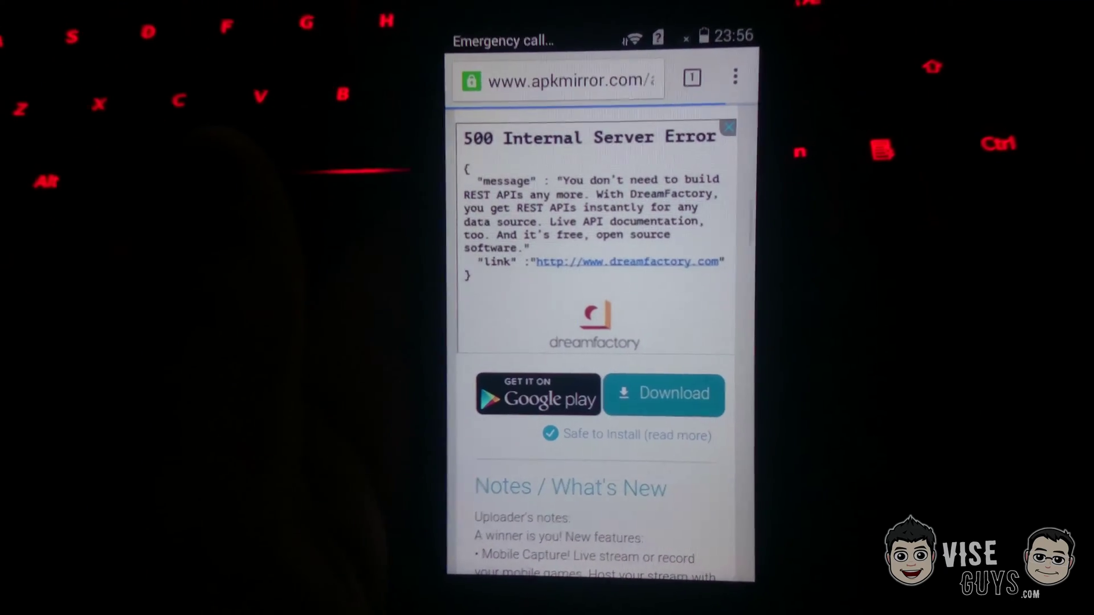
# - Download the YouTube Gaming 1.1.20.3 APK, keep it past the harmful-file warning, and confirm completion
pyautogui.click(670, 394)
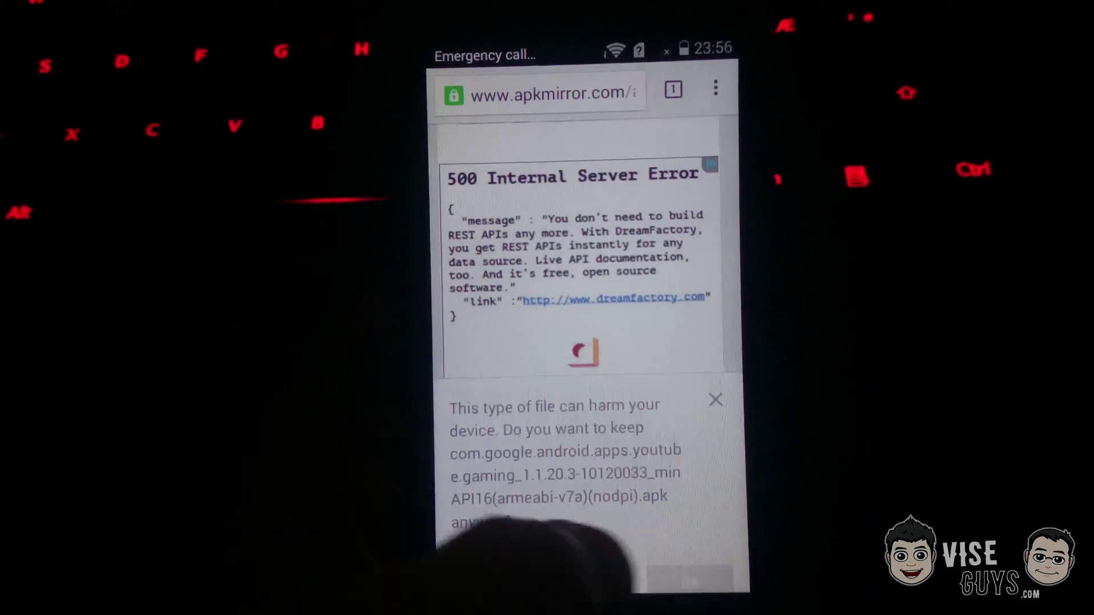
pyautogui.click(688, 579)
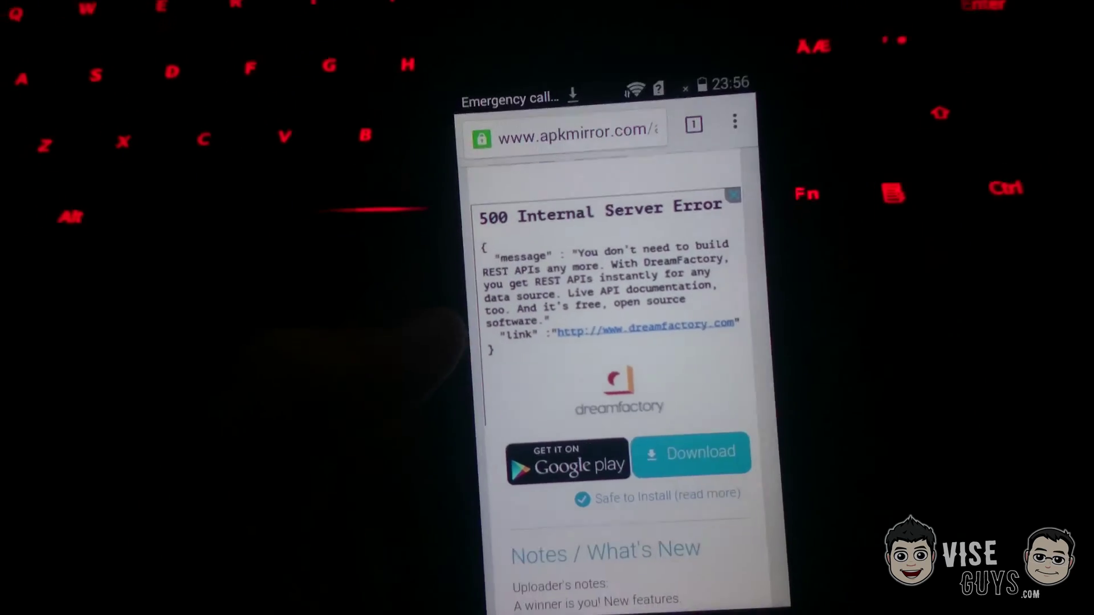
pyautogui.moveTo(590, 65); pyautogui.dragTo(598, 385)
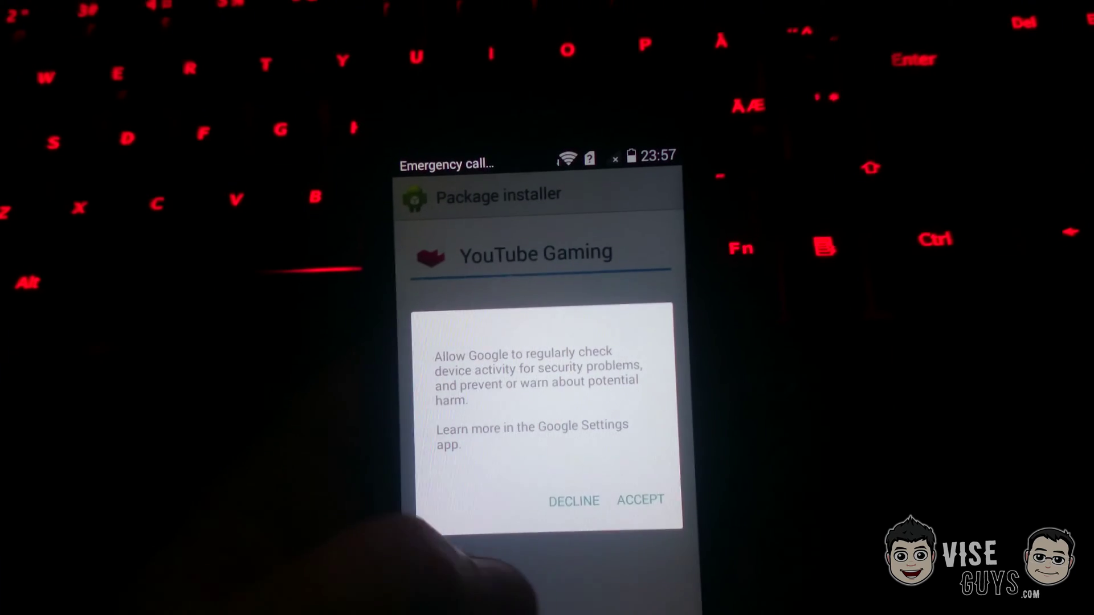
# - Accept Google's security-check prompt so YouTube Gaming installs
pyautogui.click(654, 519)
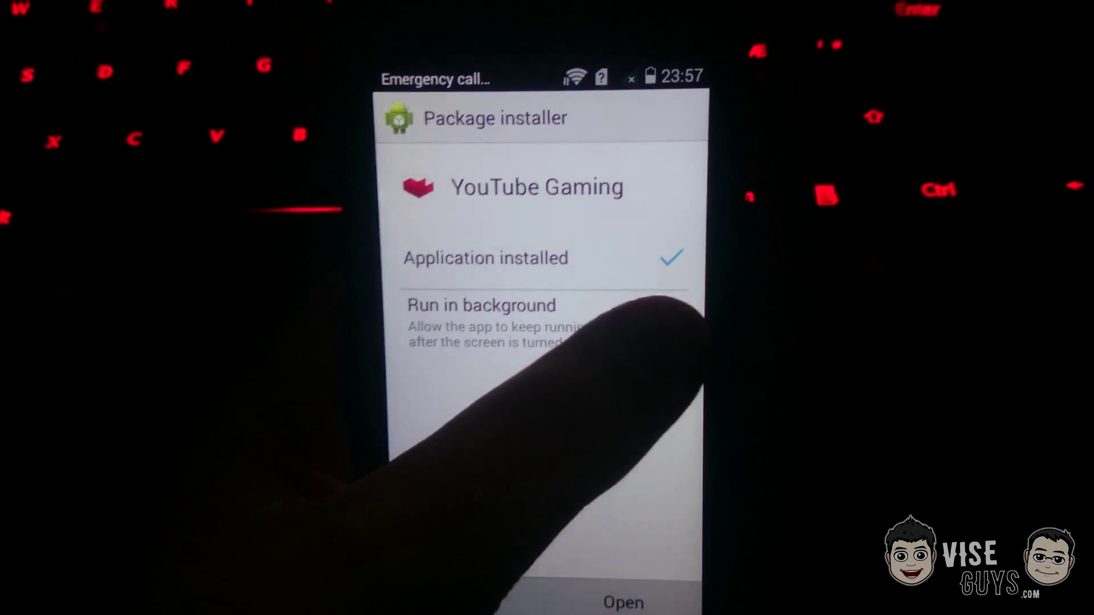
# - Turn on the Run in background toggle for YouTube Gaming
pyautogui.click(654, 329)
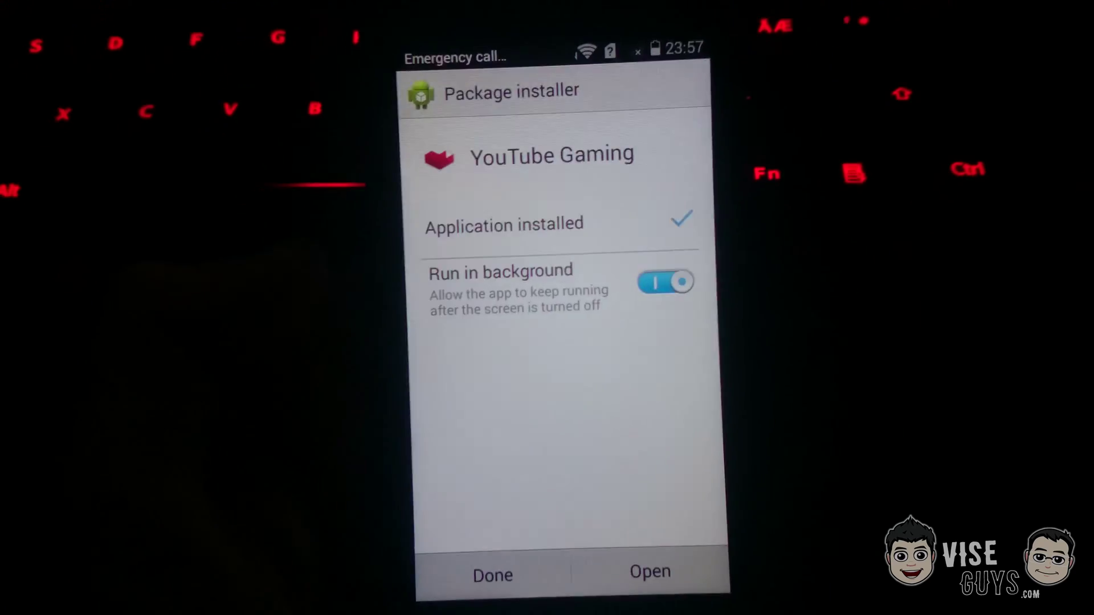